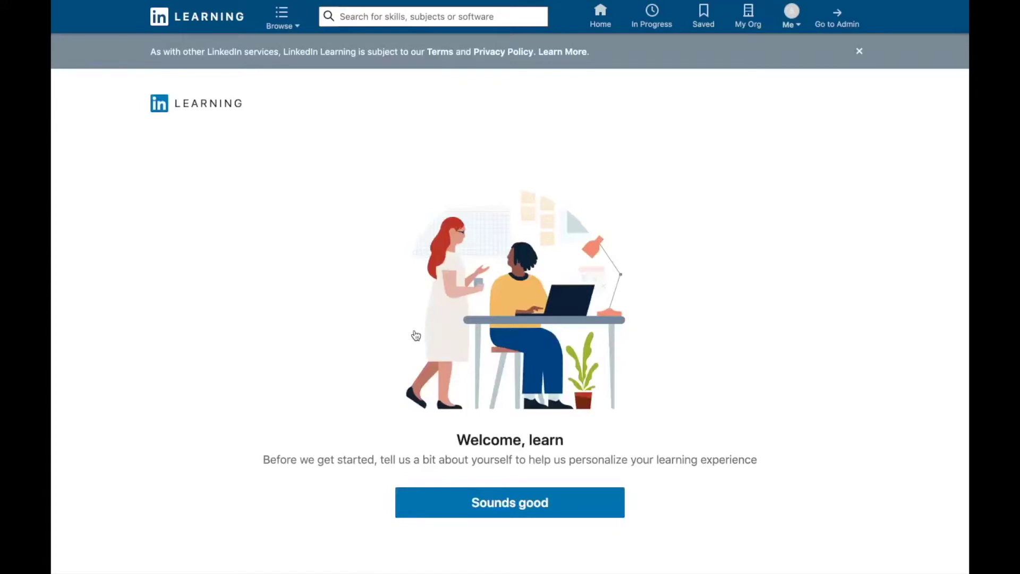
# Step: Pick the Technology skills Technical Support and Cloud Computing, then continue to the admin home
pyautogui.click(502, 504)
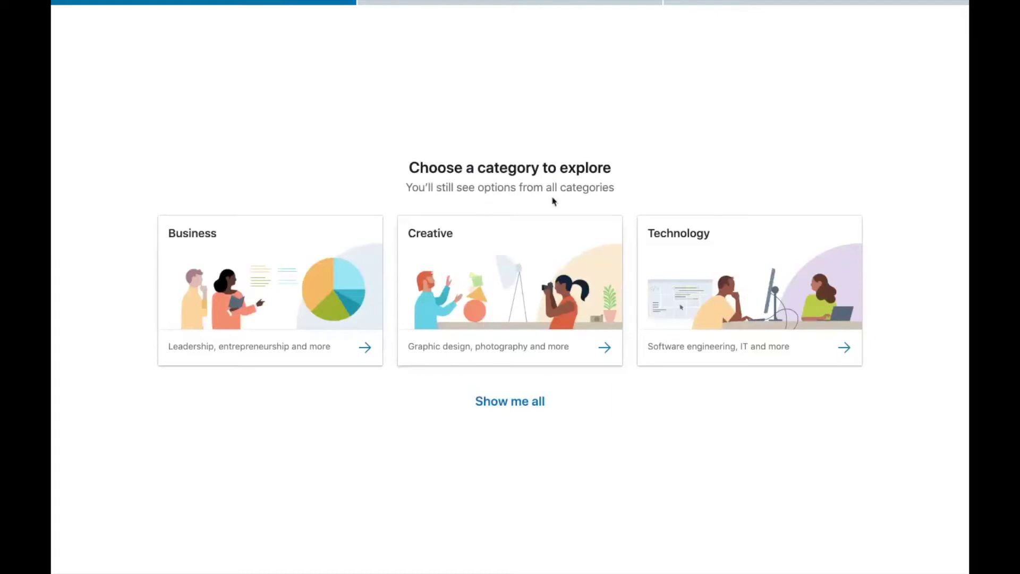
pyautogui.click(694, 255)
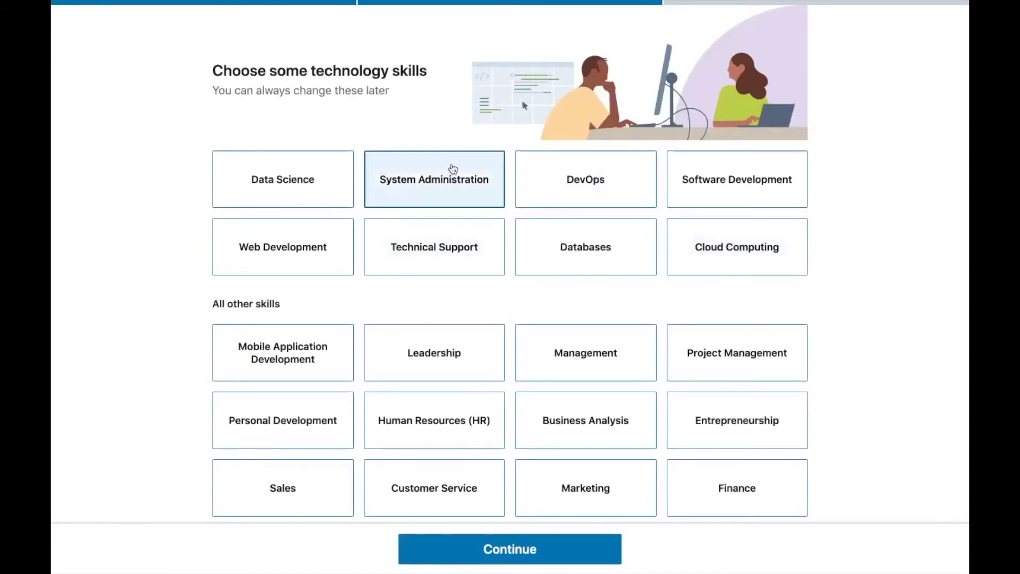
pyautogui.click(462, 232)
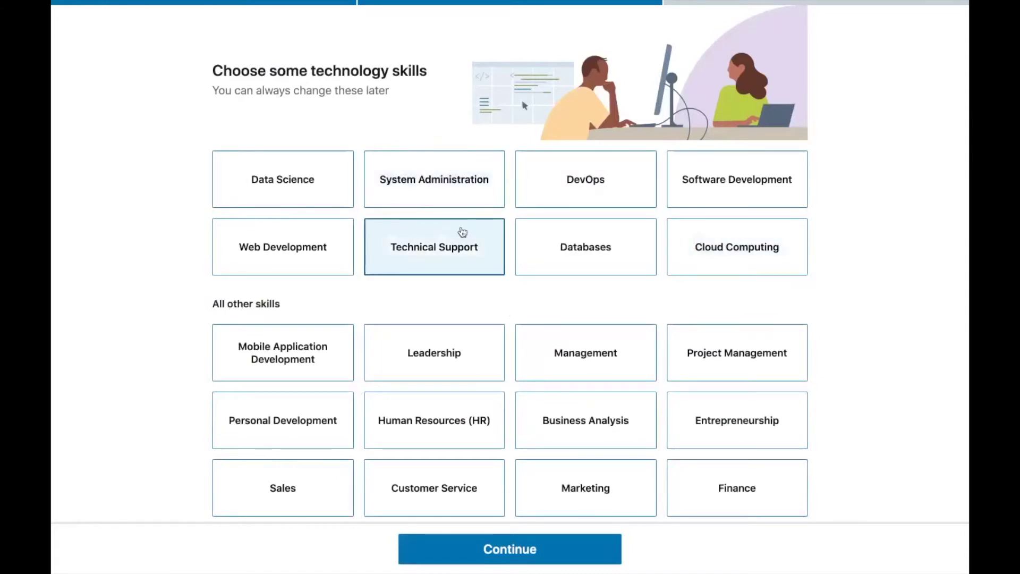
pyautogui.click(463, 232)
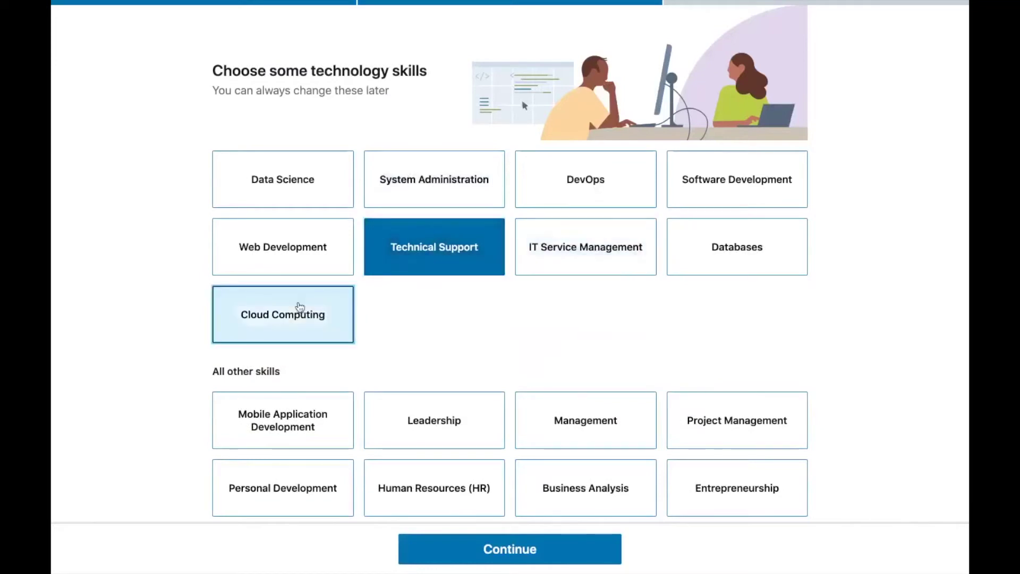
pyautogui.click(300, 307)
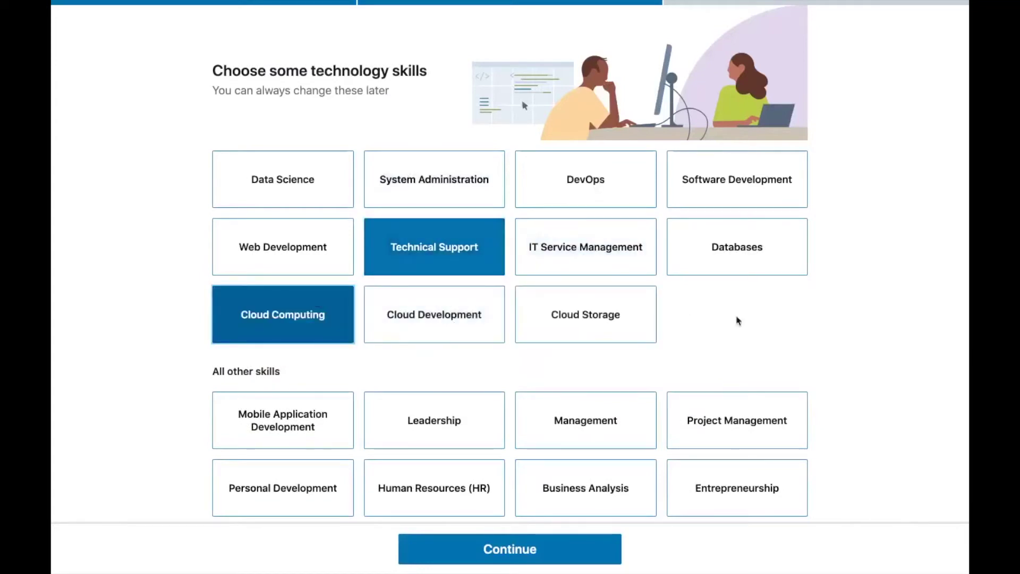
pyautogui.scroll(-1, 737, 321)
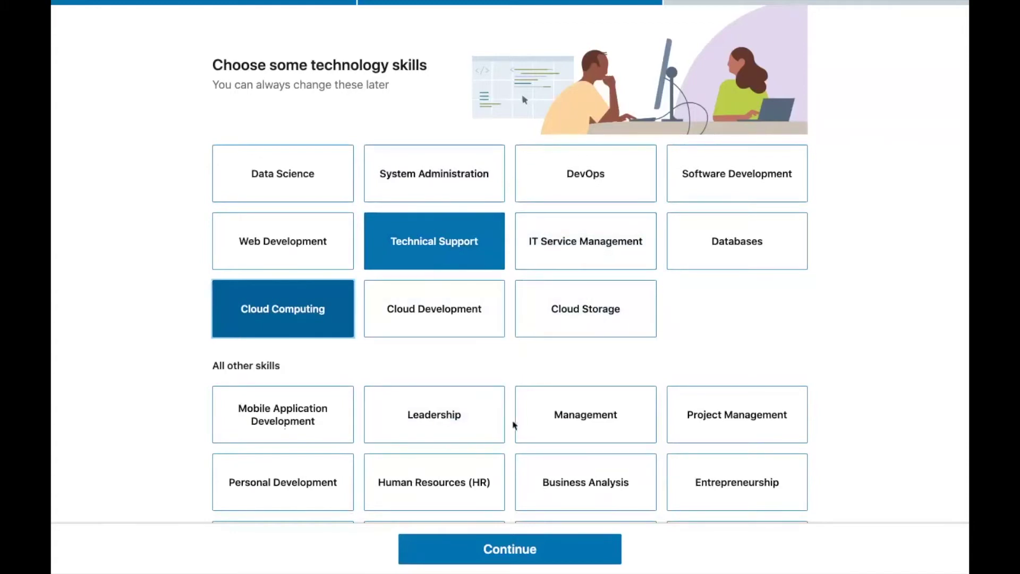
pyautogui.click(514, 538)
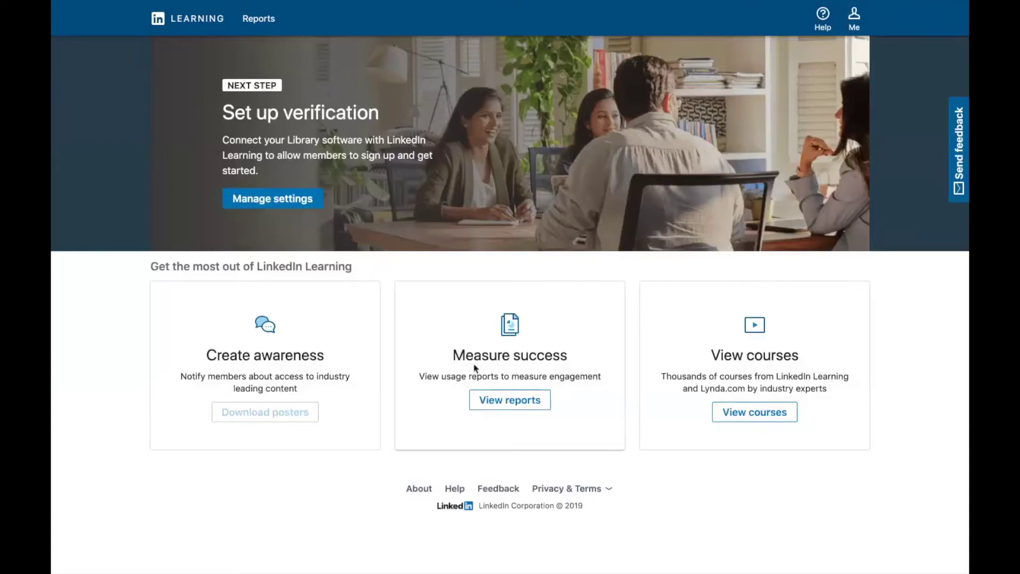
pyautogui.click(824, 30)
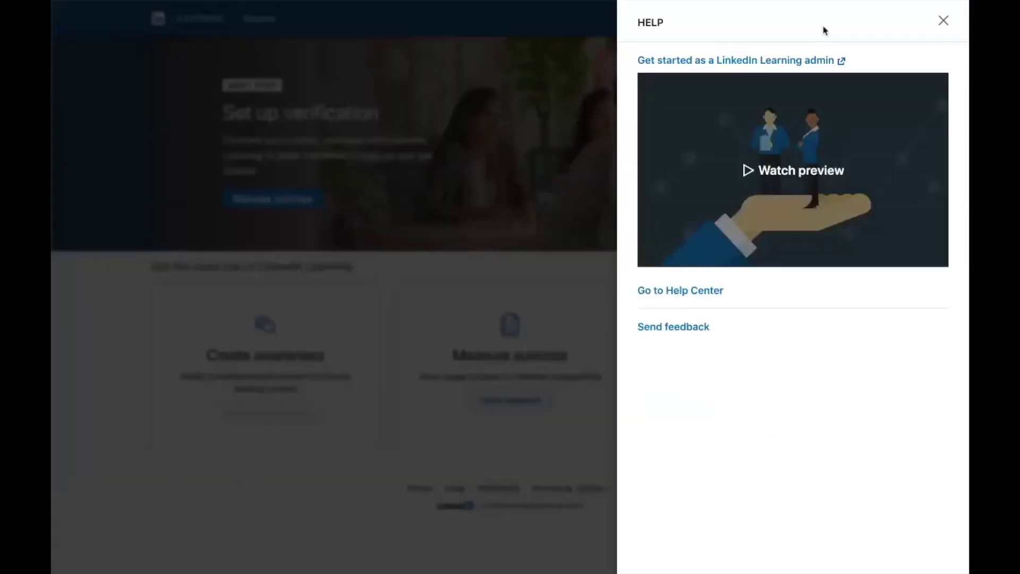
pyautogui.click(944, 22)
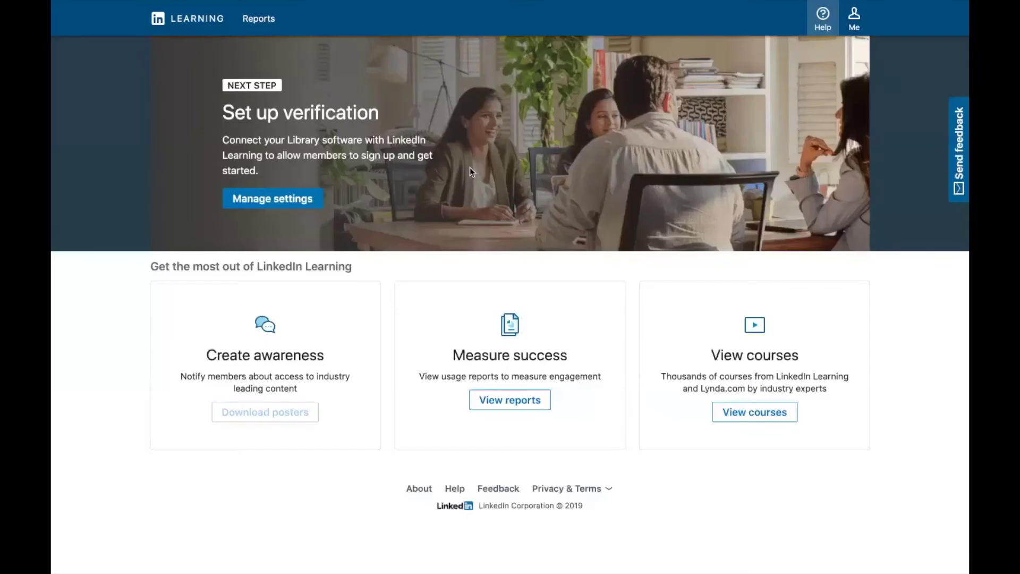
pyautogui.click(273, 202)
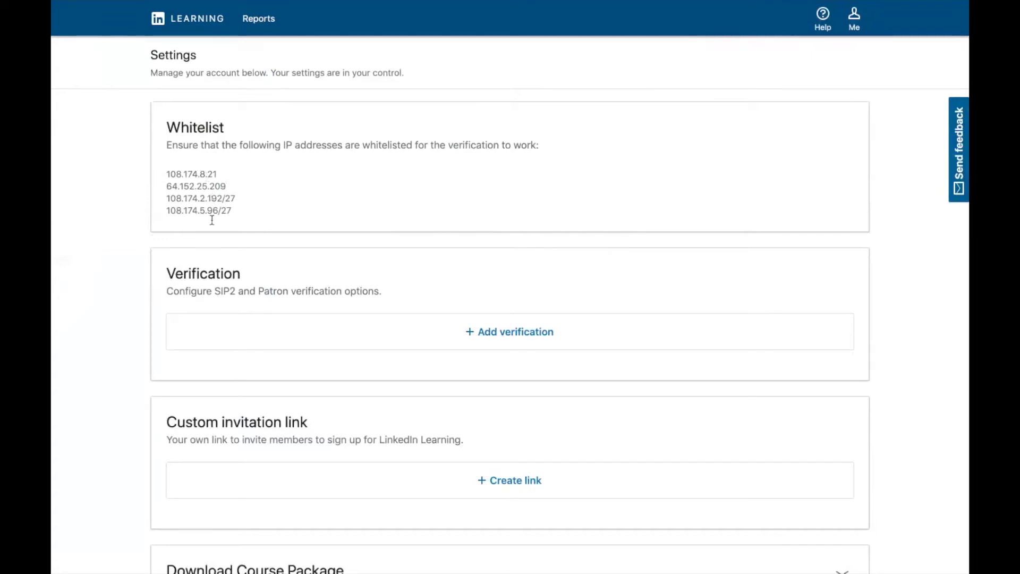
# Step: Add a SIP2 verification entry and go to its host domain field
pyautogui.click(515, 335)
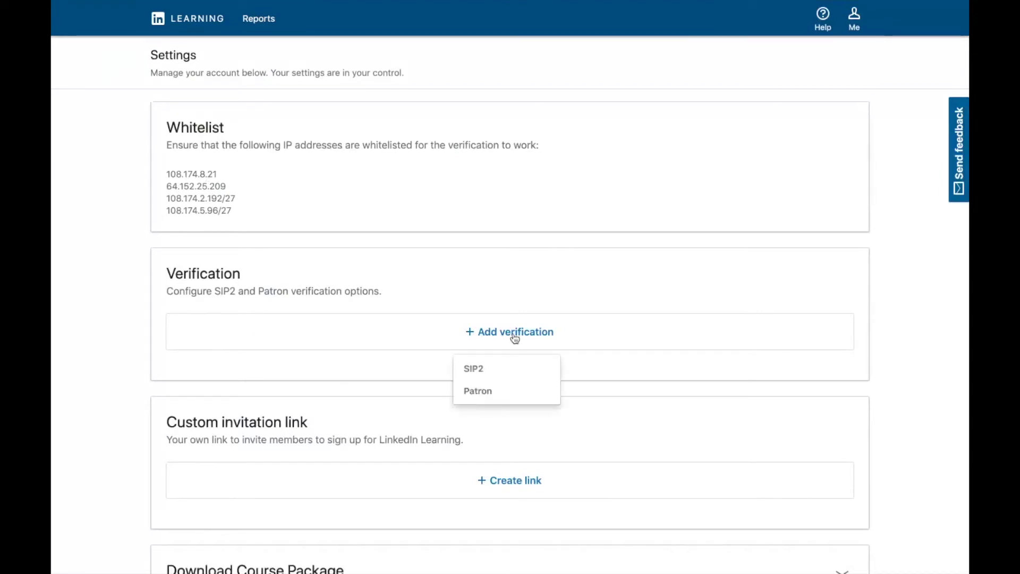
pyautogui.click(492, 370)
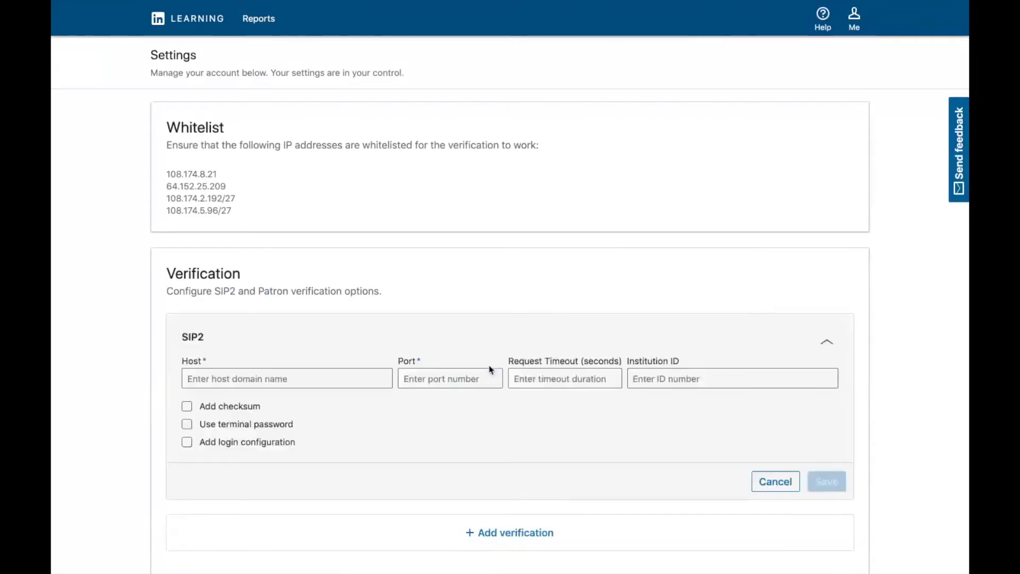
pyautogui.click(265, 371)
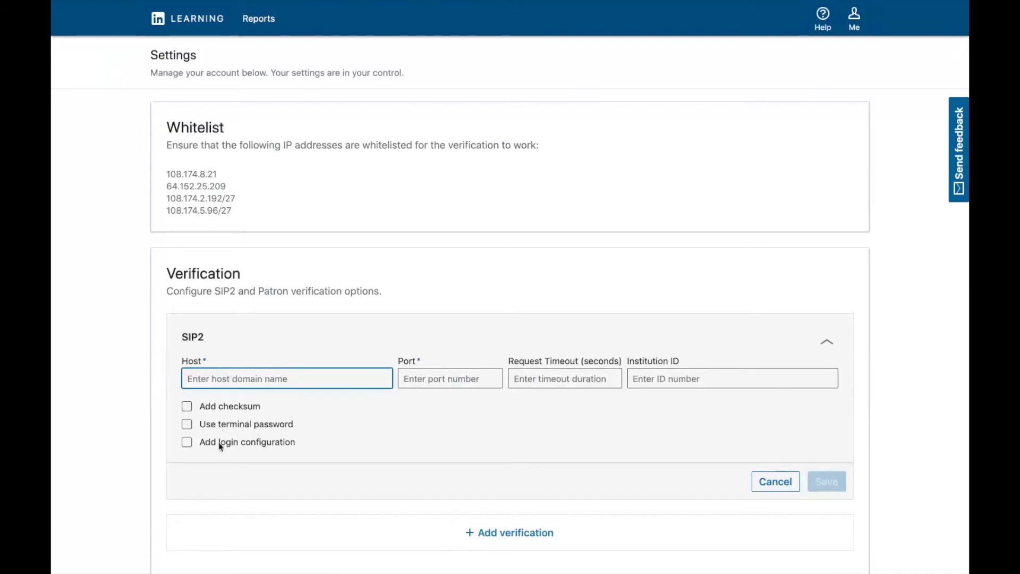
# Step: Switch SIP2 login configuration on and back off, and enable the checksum
pyautogui.click(187, 444)
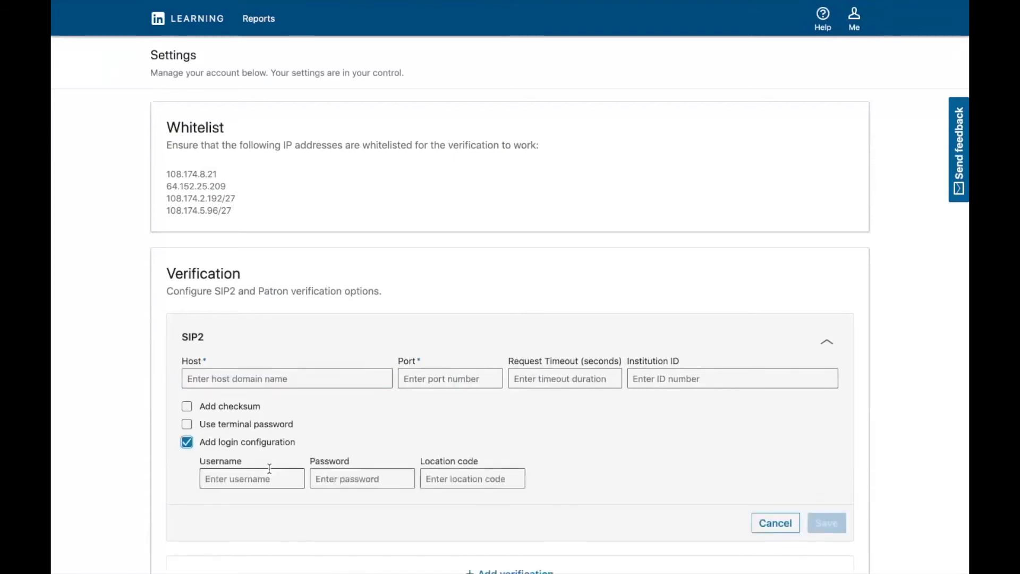
pyautogui.click(189, 443)
pyautogui.click(188, 408)
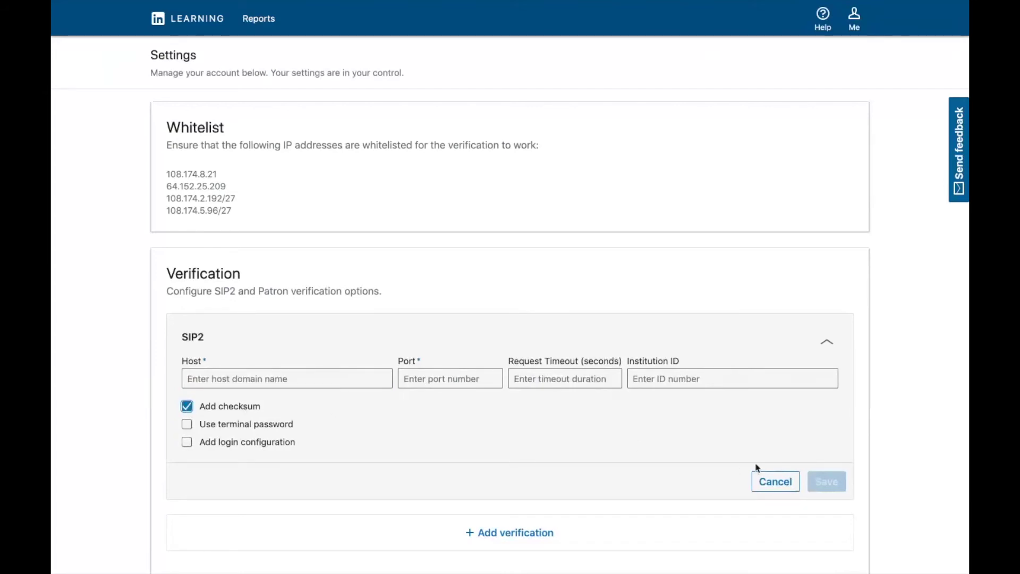
# Step: Close the SIP2 form and add a Patron verification, leaving its Port field unset
pyautogui.click(768, 482)
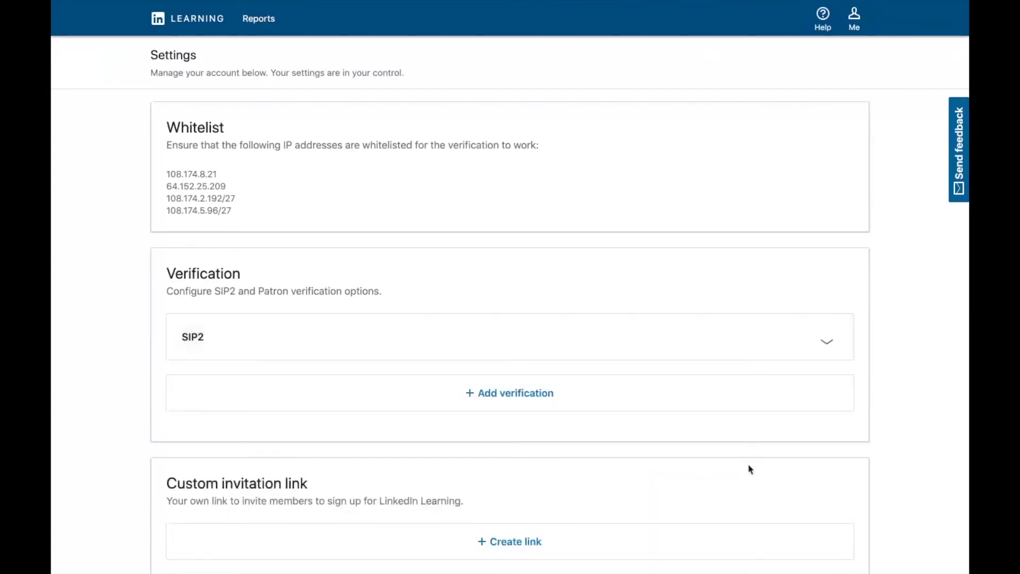
pyautogui.click(532, 403)
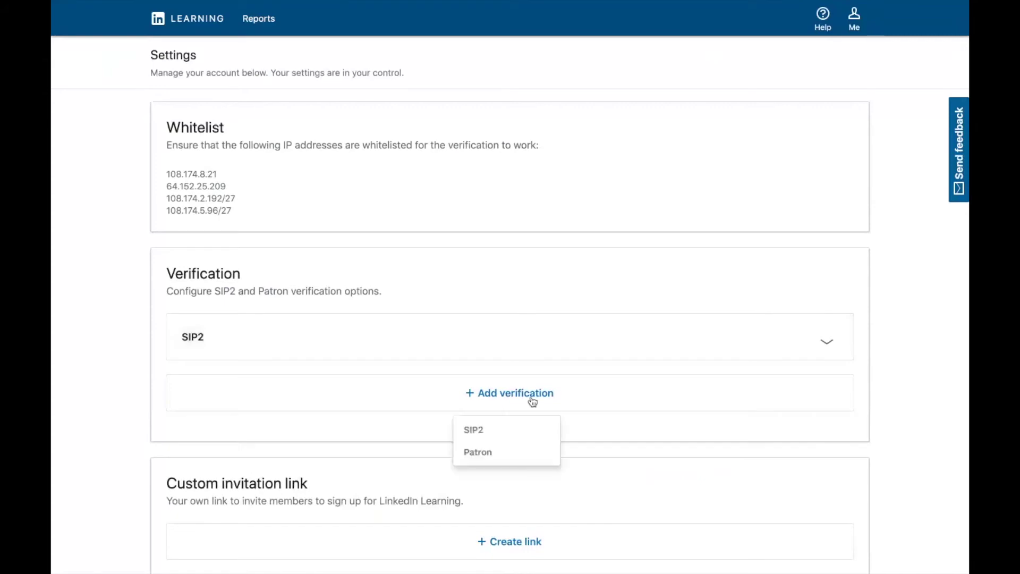
pyautogui.click(483, 454)
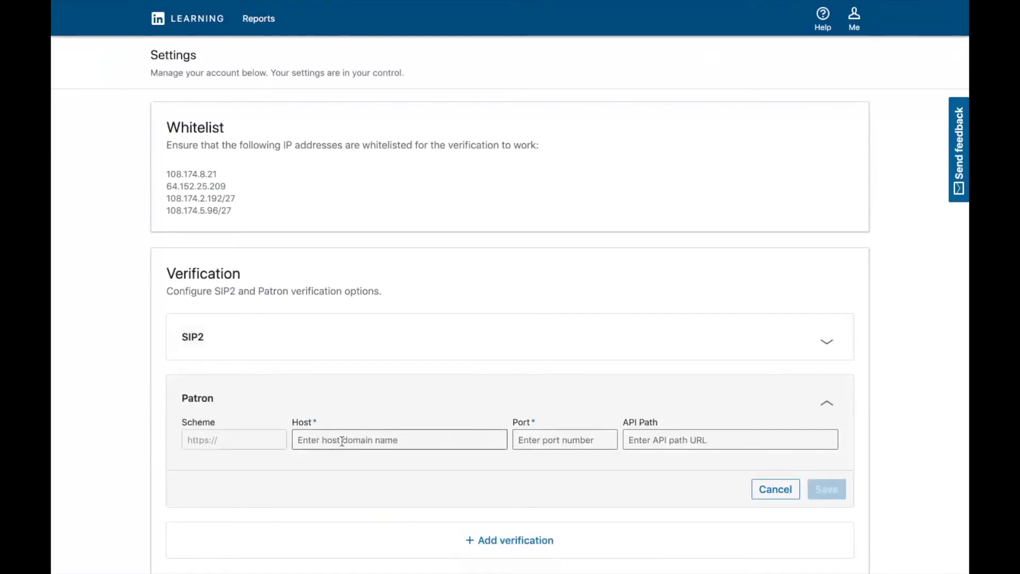
pyautogui.click(559, 435)
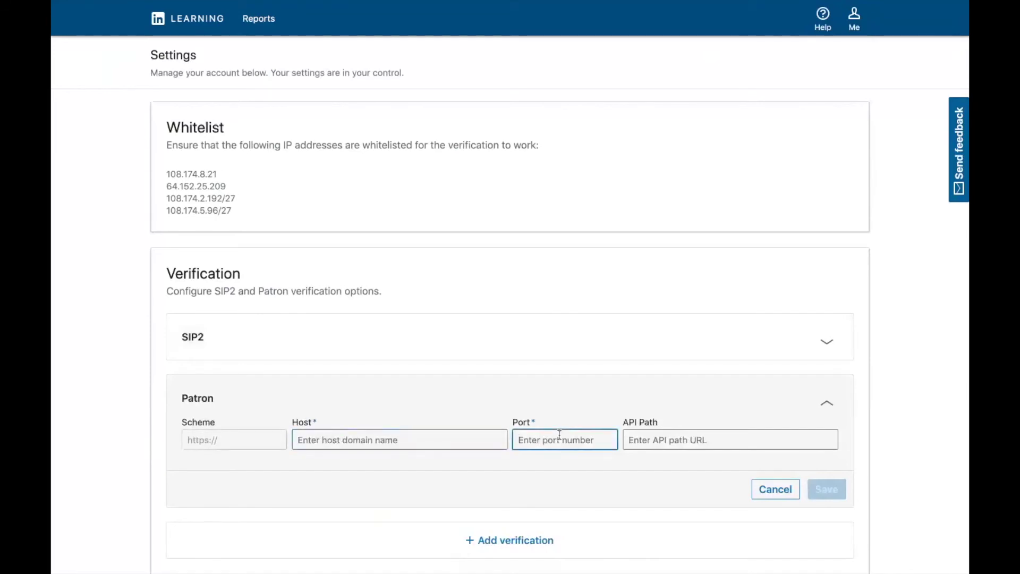
pyautogui.click(775, 489)
pyautogui.scroll(-2, 658, 460)
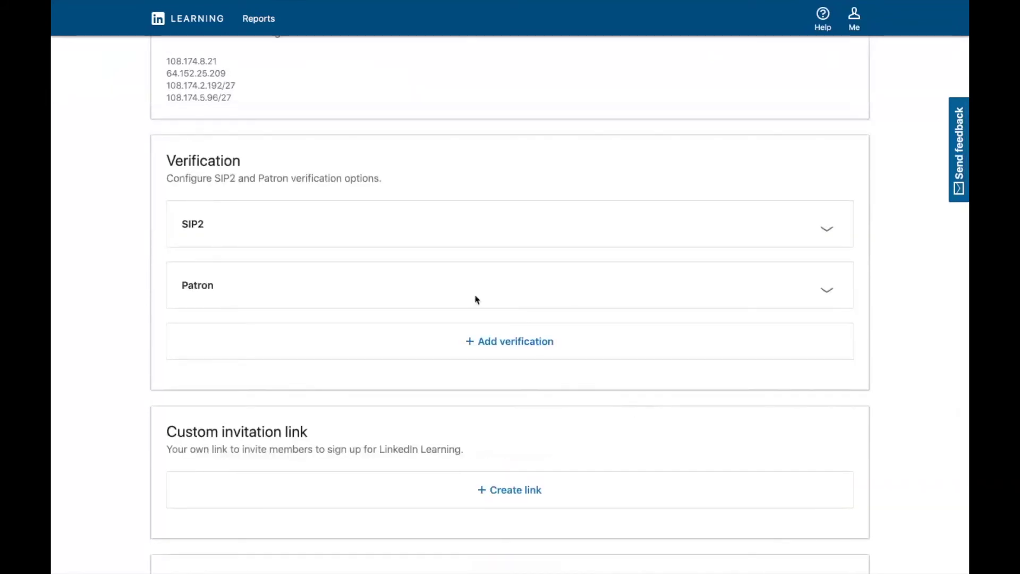
pyautogui.scroll(-1, 415, 326)
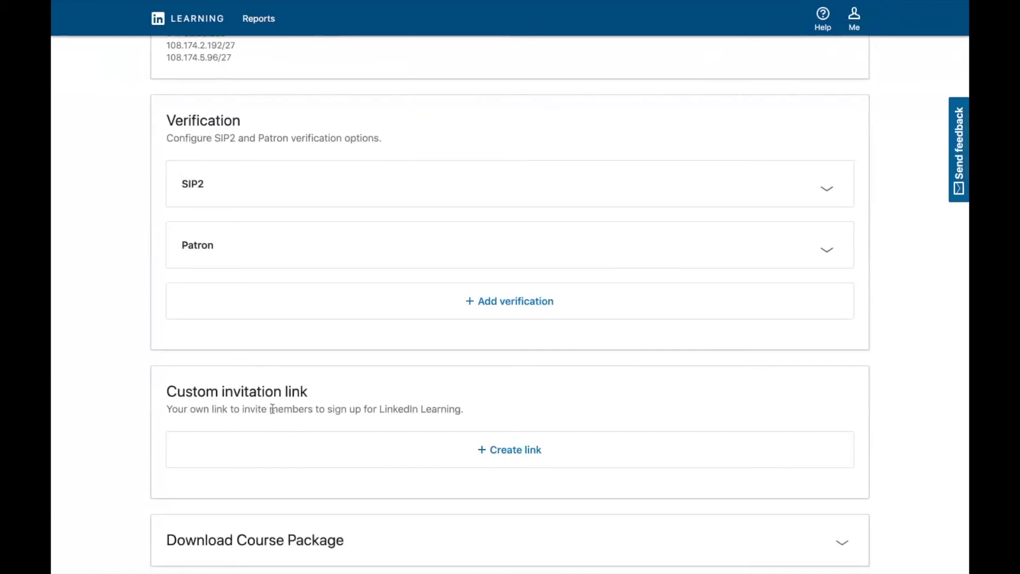
pyautogui.click(509, 453)
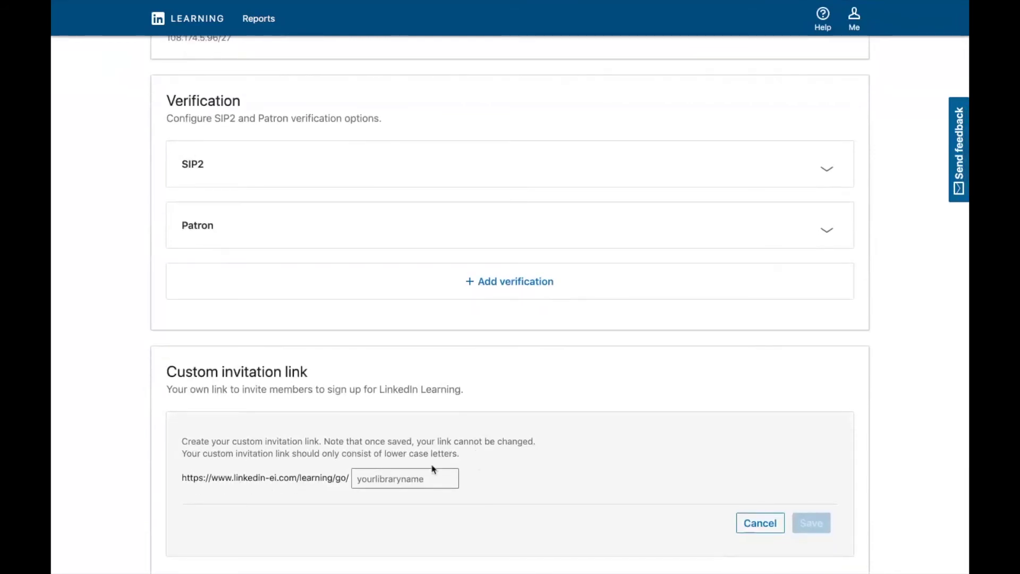
pyautogui.click(394, 474)
pyautogui.click(744, 518)
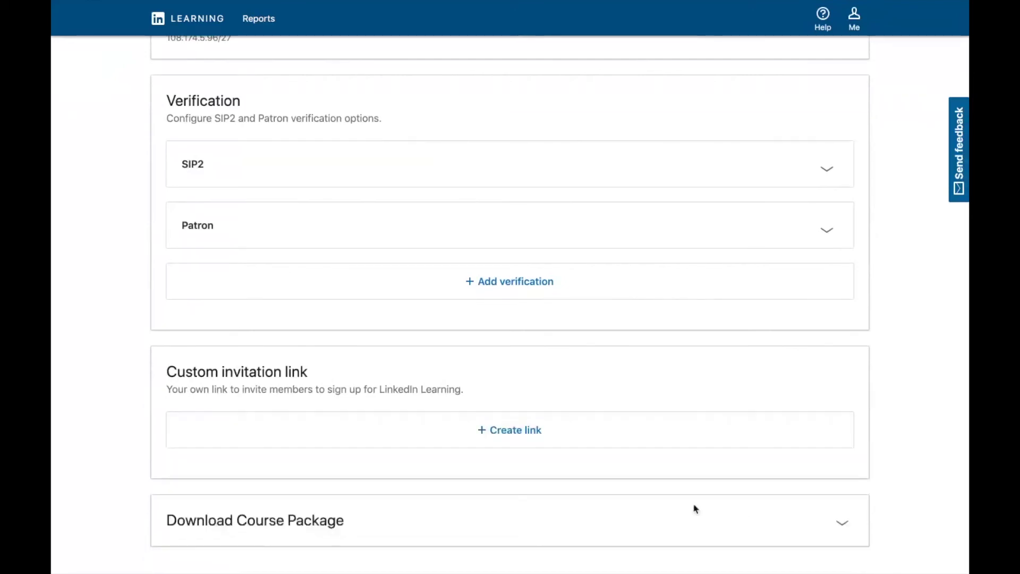
# Step: Expand the Download Course Package options and review the package formats, keeping CSV
pyautogui.scroll(-2, 856, 520)
pyautogui.click(845, 468)
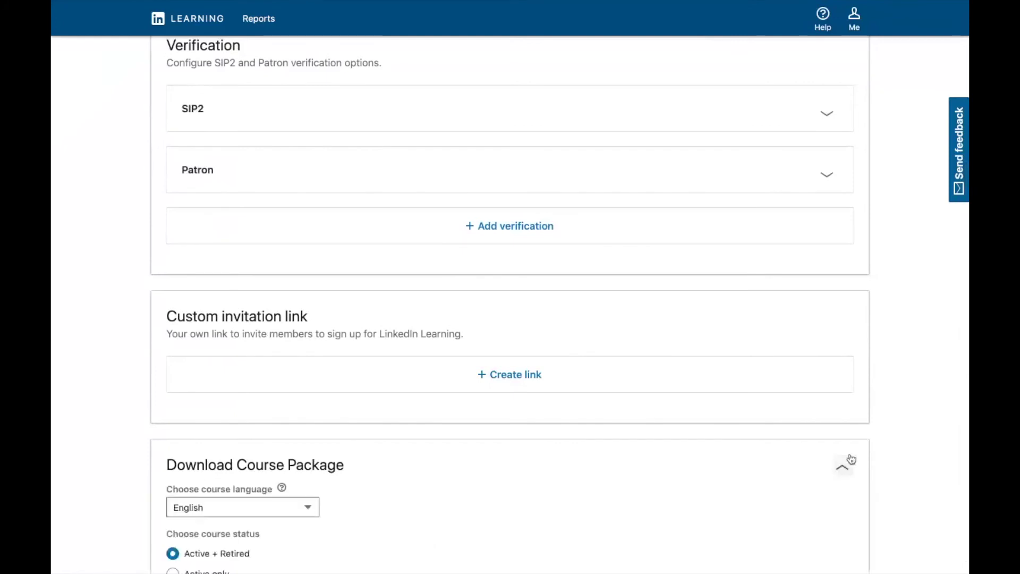
pyautogui.scroll(-4, 854, 449)
pyautogui.scroll(-1, 849, 445)
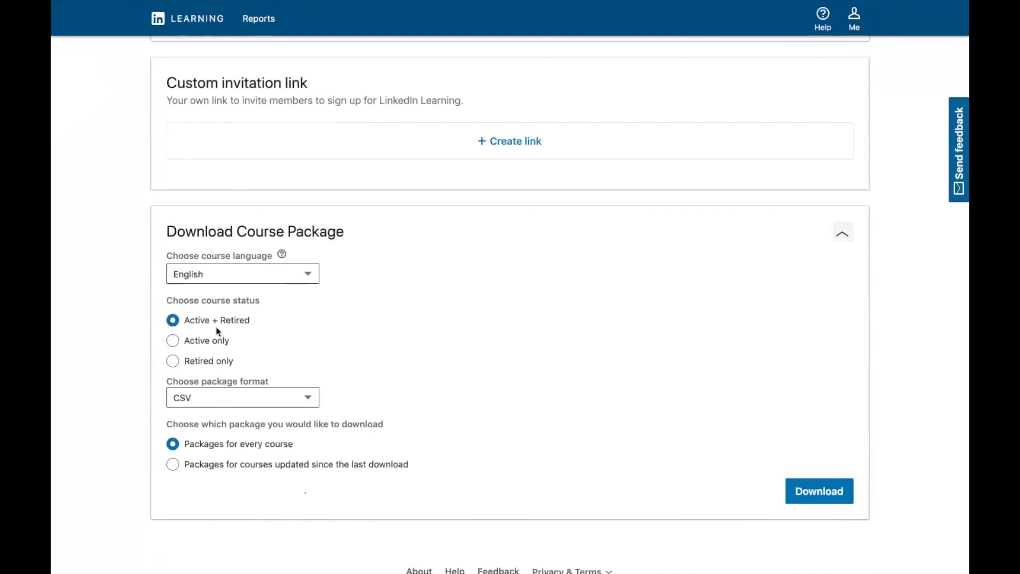
pyautogui.click(267, 401)
pyautogui.click(335, 377)
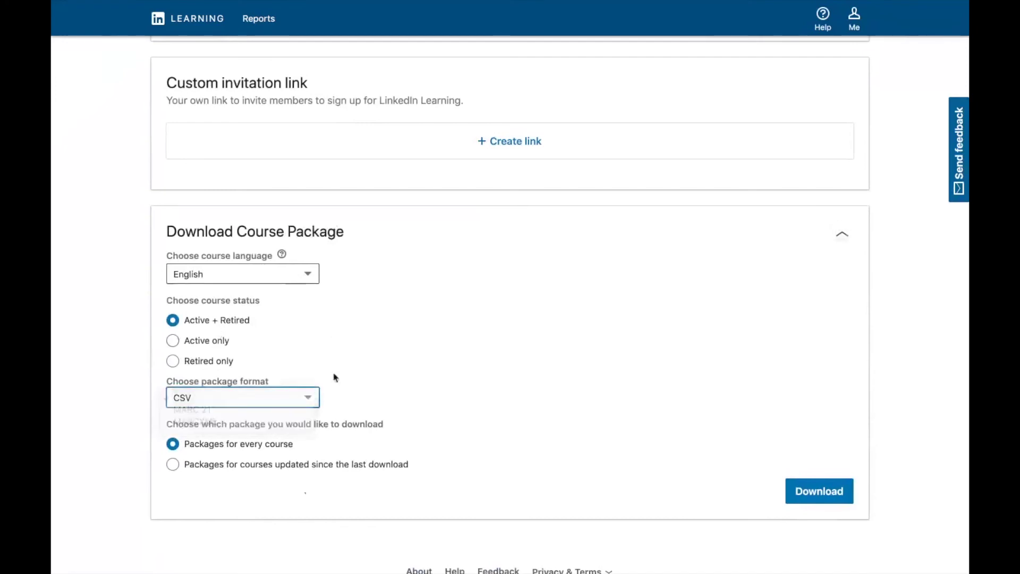